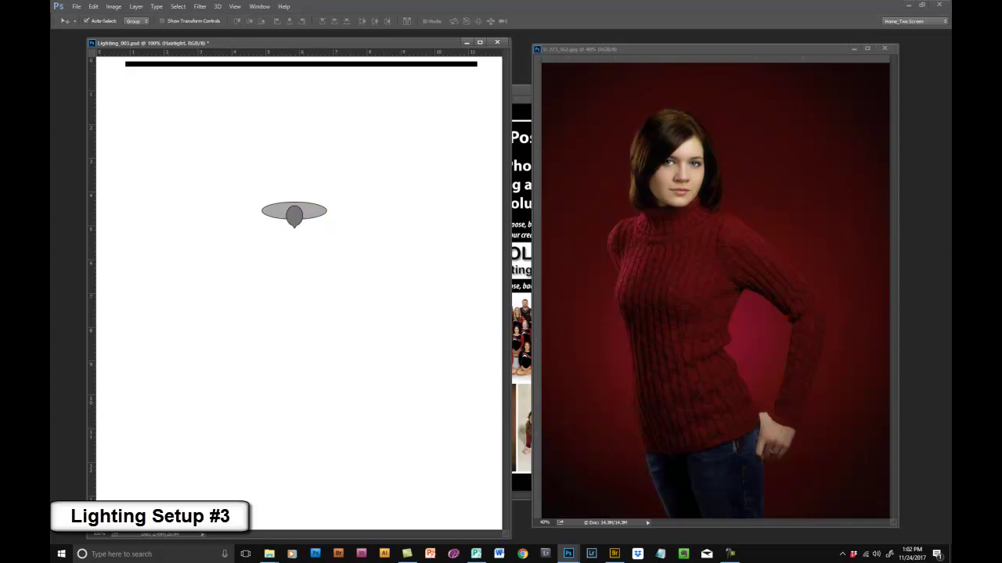
- Rotate the Body layer's oval about 10° to follow the angled pose
{"action": "key", "text": "alt+bracketleft"}
{"action": "key", "text": "ctrl+t"}
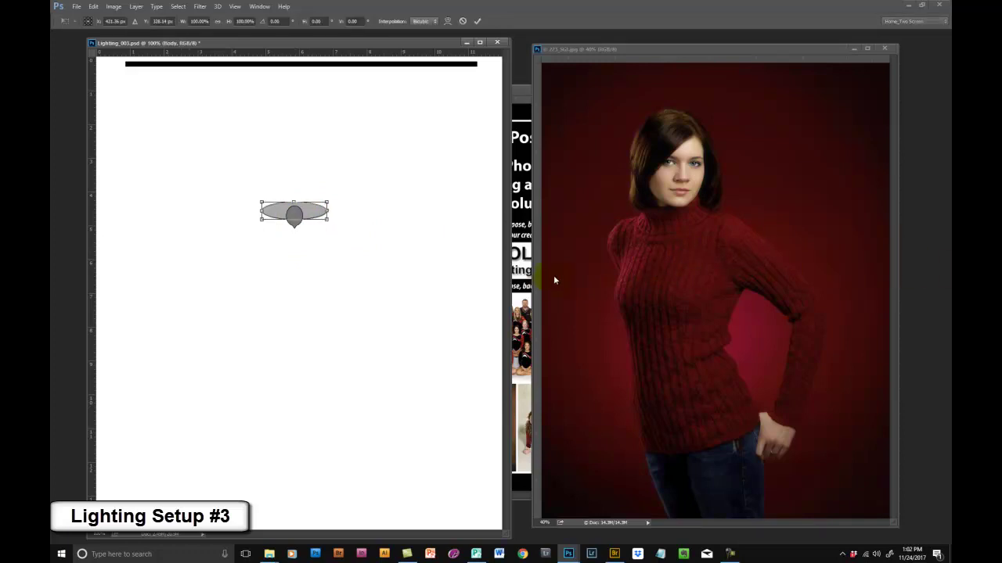
{"action": "left_click_drag", "start_coordinate": [350, 242], "coordinate": [347, 256]}
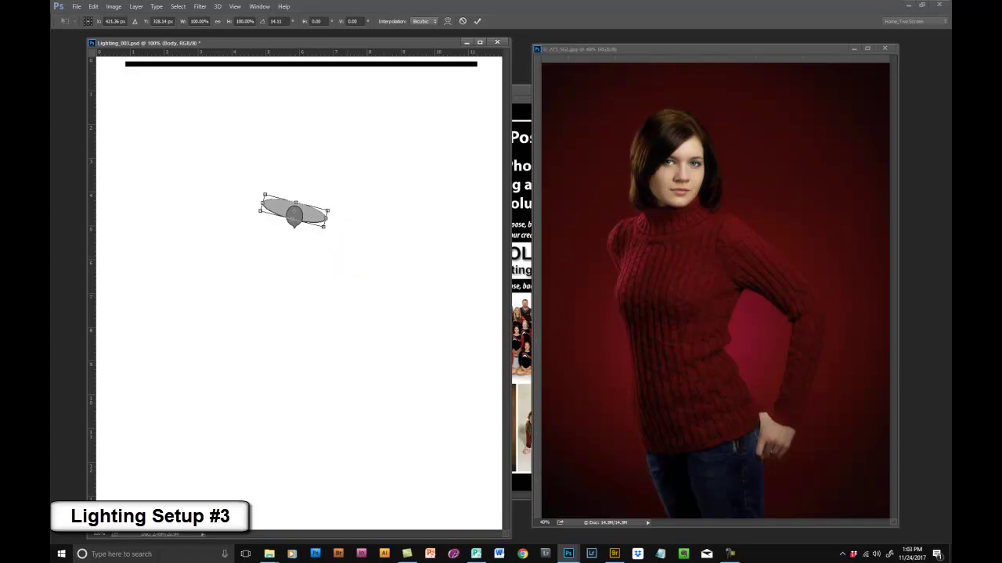
{"action": "left_click", "coordinate": [478, 20]}
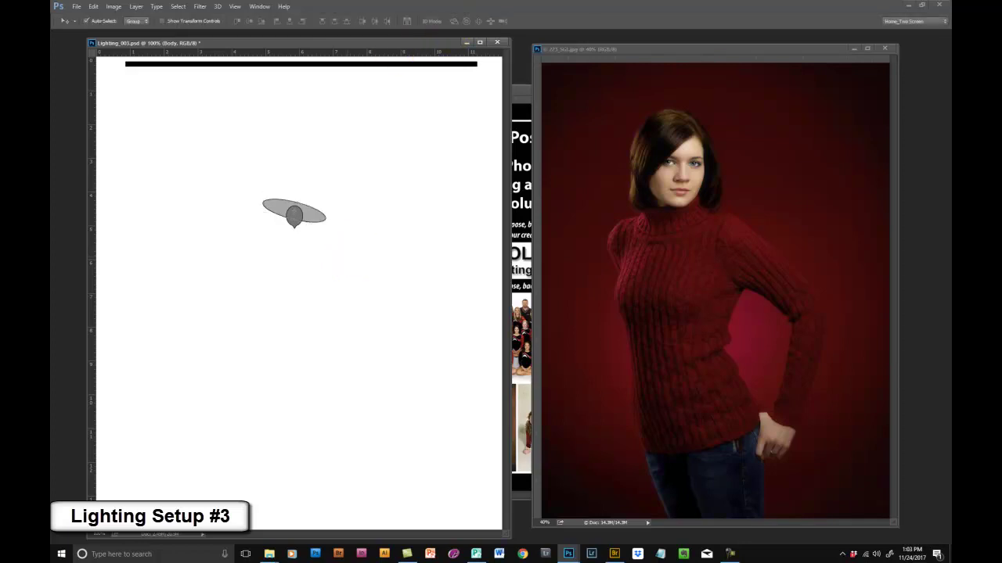
- Tilt the Head shape to match the pose and apply the rotation
{"action": "key", "text": "ctrl+t"}
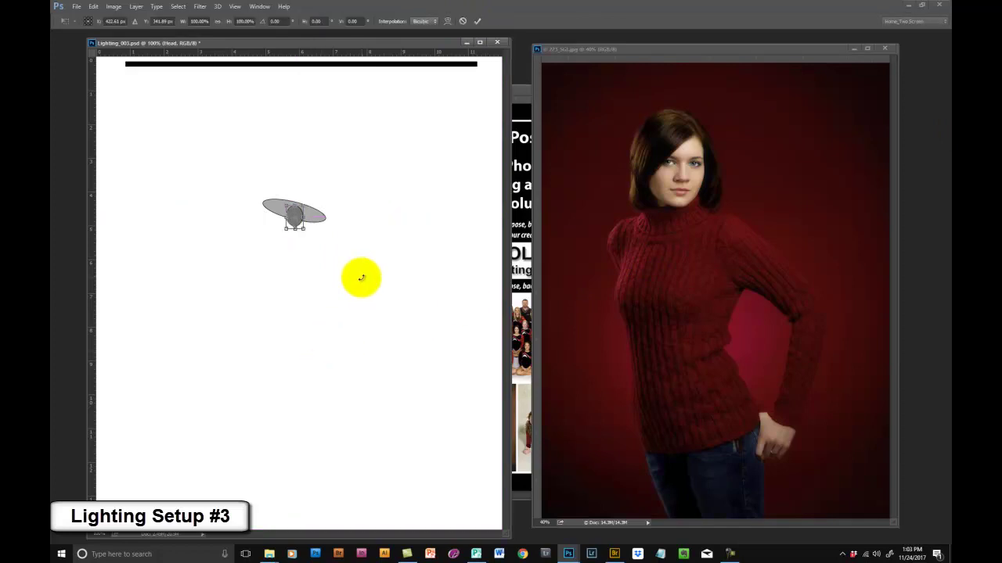
{"action": "left_click_drag", "start_coordinate": [362, 277], "coordinate": [375, 252]}
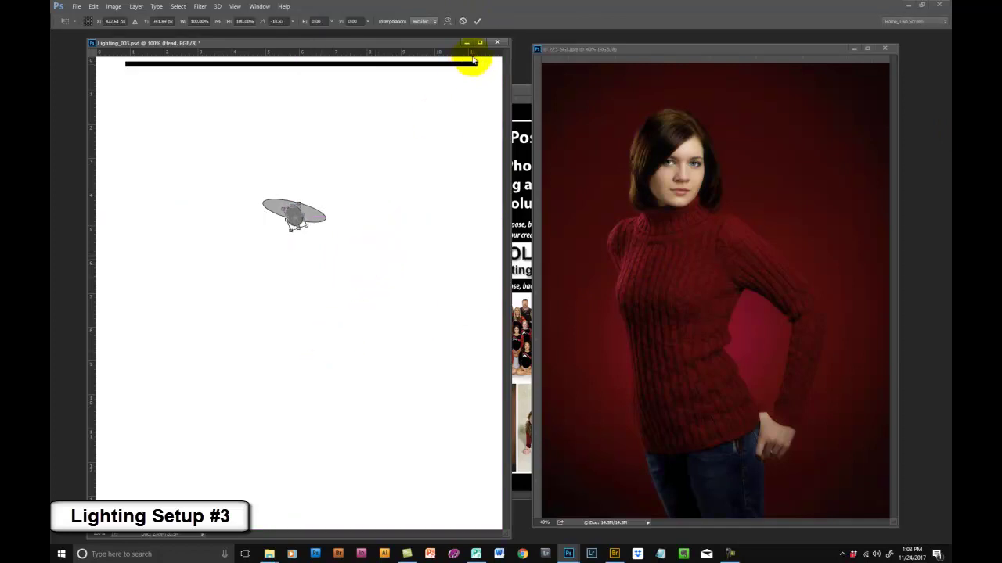
{"action": "left_click", "coordinate": [479, 20]}
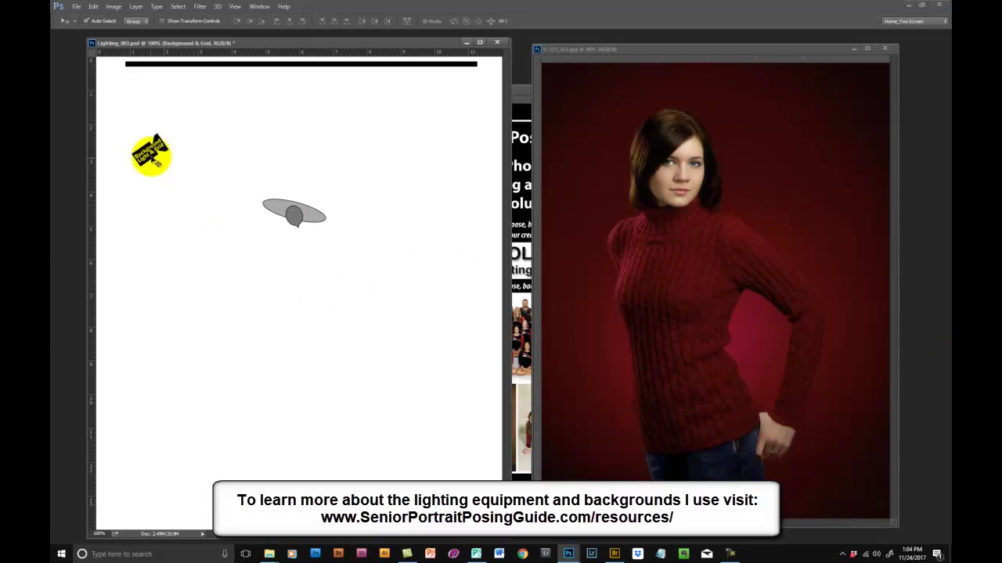
- Drag the Background Light & Grid icon up and right into the diagram's upper left
{"action": "left_click_drag", "start_coordinate": [157, 163], "coordinate": [177, 148]}
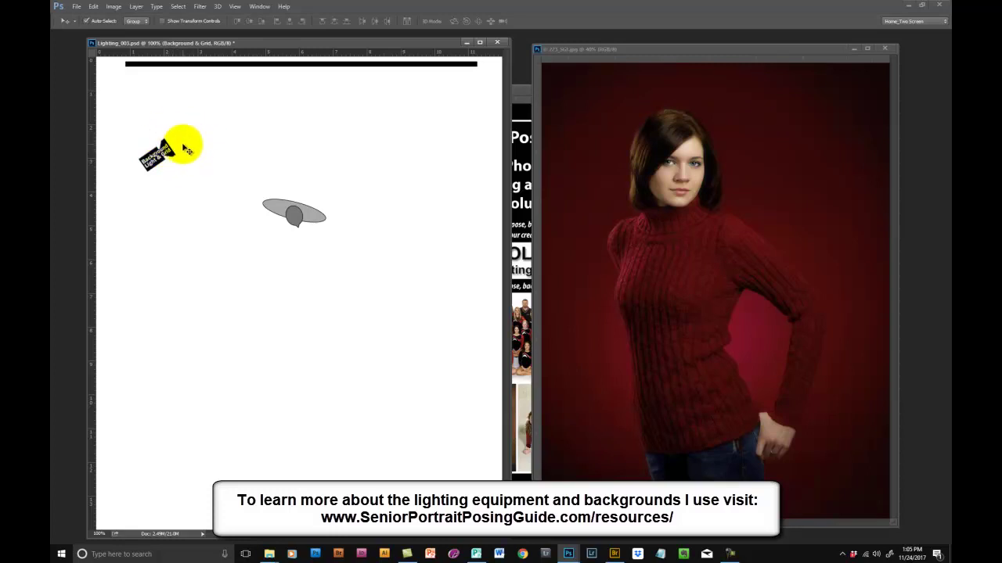
{"action": "left_click_drag", "start_coordinate": [187, 149], "coordinate": [230, 143]}
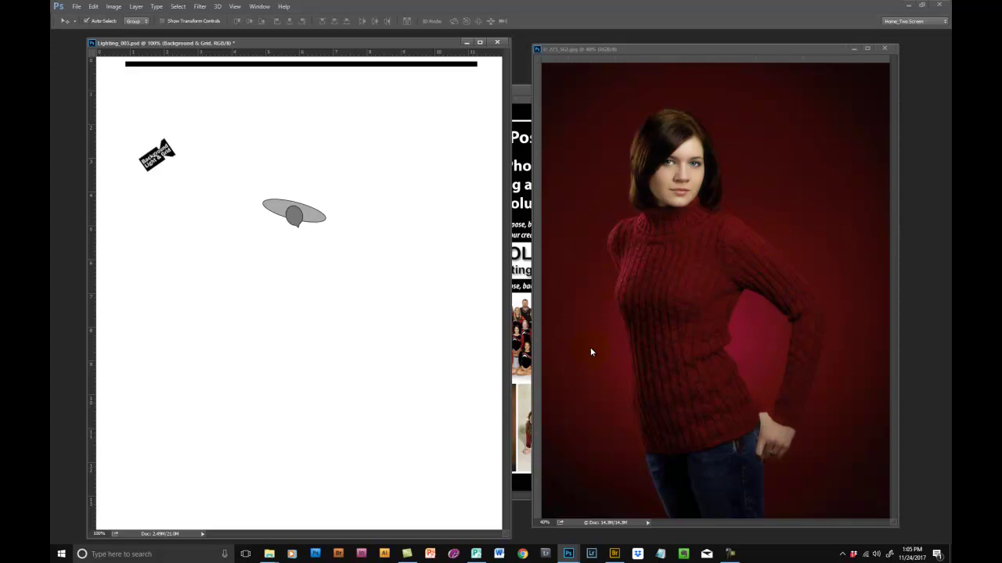
{"action": "left_click_drag", "start_coordinate": [242, 133], "coordinate": [405, 194]}
{"action": "left_click_drag", "start_coordinate": [353, 130], "coordinate": [174, 151]}
- Lower the Background Light & Grid icon toward the subject and rotate it about −15.79°
{"action": "left_click_drag", "start_coordinate": [149, 152], "coordinate": [213, 145]}
{"action": "key", "text": "ctrl+t"}
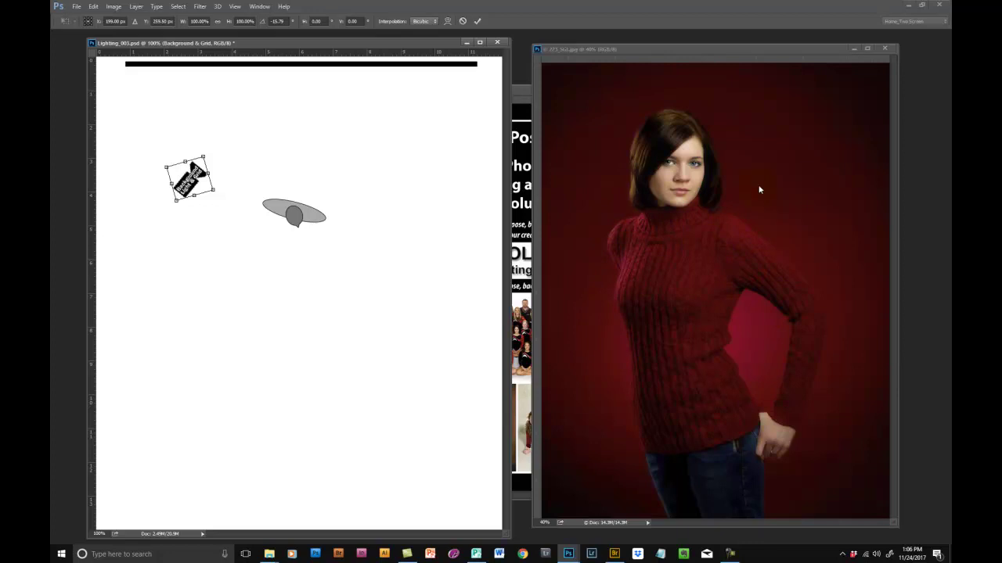
{"action": "left_click", "coordinate": [477, 22]}
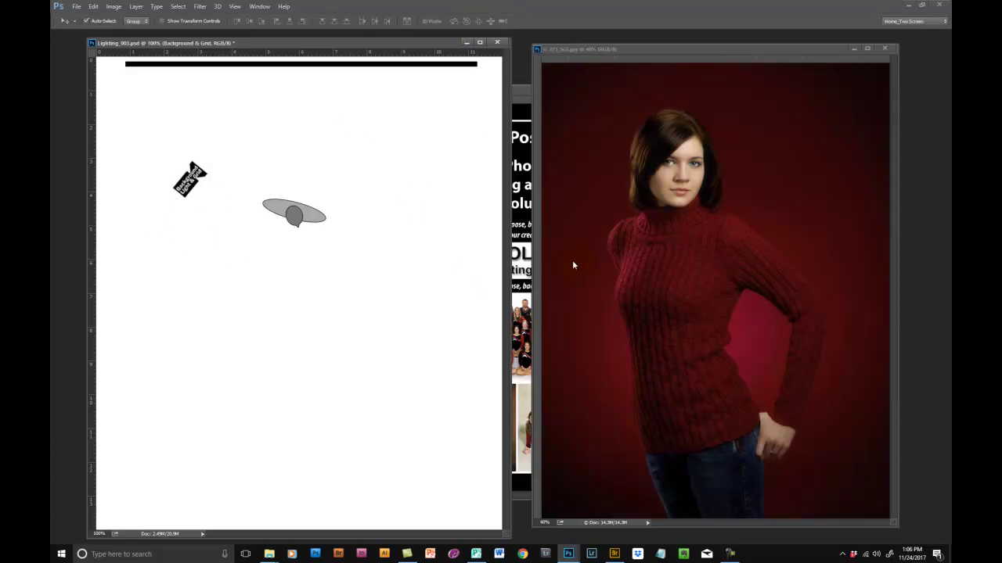
- Bring in the Larson Soft-Strip 12" x 48" and nudge it down-left, below-right of the subject
{"action": "left_click_drag", "start_coordinate": [415, 337], "coordinate": [399, 337]}
{"action": "key", "text": "ctrl+v"}
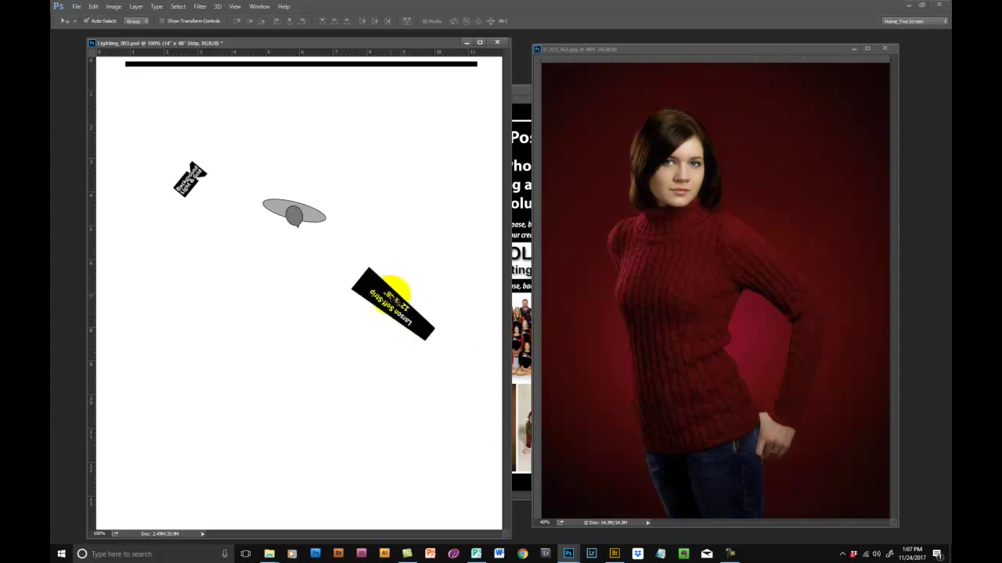
{"action": "left_click_drag", "start_coordinate": [394, 290], "coordinate": [382, 301]}
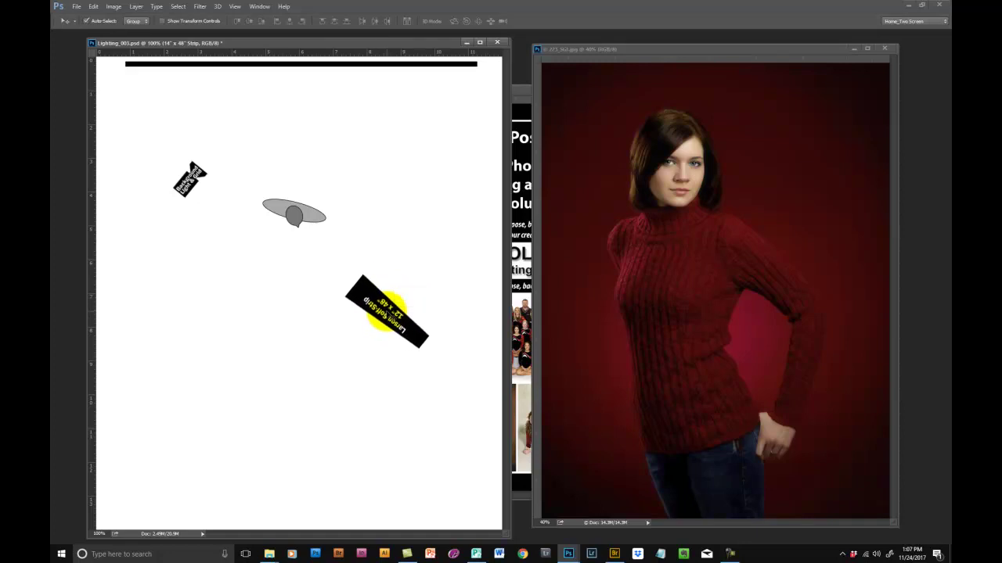
- Paint three red brush strokes around the subject and the soft-strip light
{"action": "key", "text": "b"}
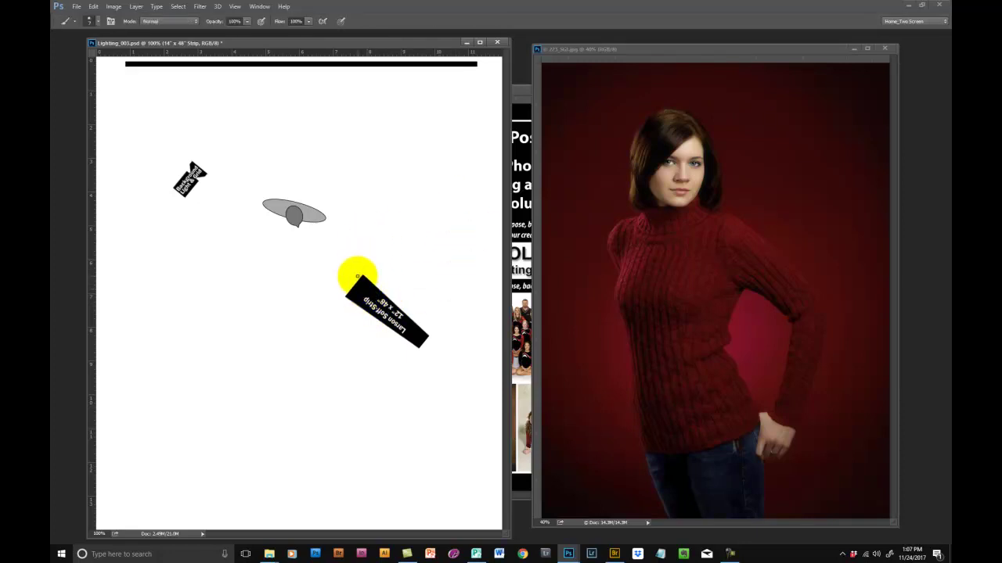
{"action": "mouse_move", "coordinate": [358, 277]}
{"action": "left_mouse_down"}
{"action": "mouse_move", "coordinate": [312, 246]}
{"action": "mouse_move", "coordinate": [337, 287]}
{"action": "left_mouse_up"}
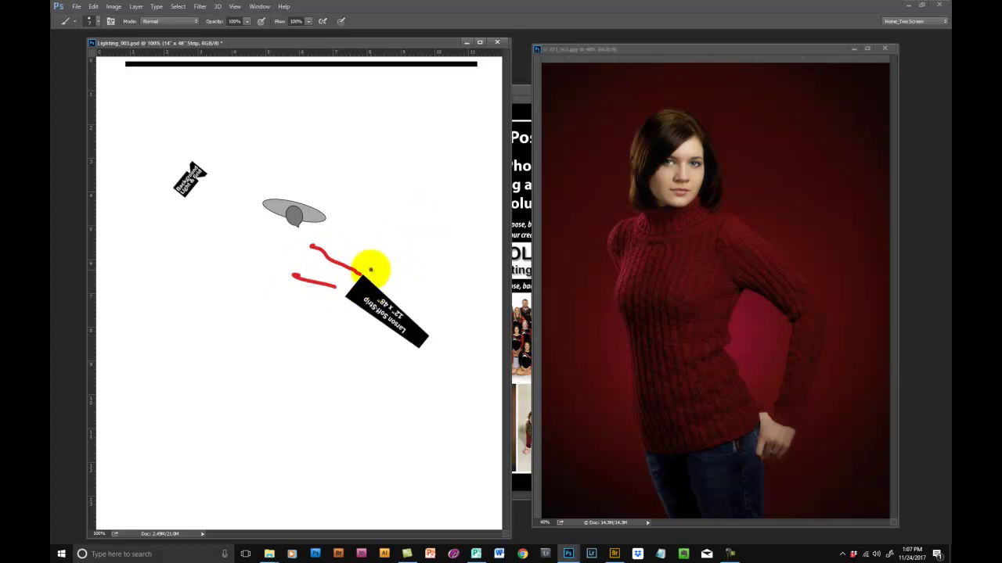
{"action": "left_click_drag", "start_coordinate": [395, 163], "coordinate": [370, 270]}
{"action": "mouse_move", "coordinate": [192, 373]}
{"action": "left_mouse_down"}
{"action": "mouse_move", "coordinate": [259, 331]}
{"action": "mouse_move", "coordinate": [338, 308]}
{"action": "left_mouse_up"}
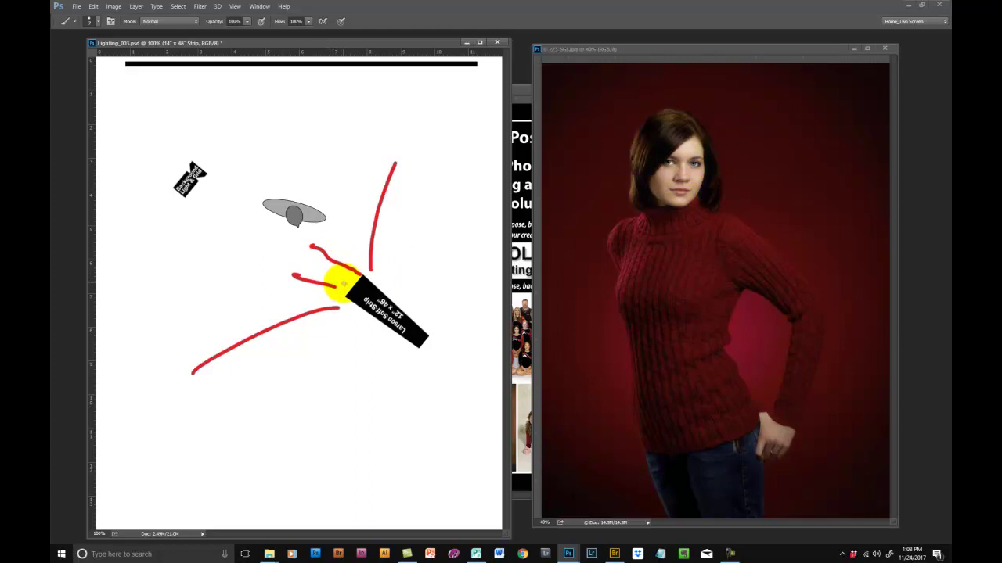
- Rotate the strip light and red pose lines together to about 6.5° and reposition them slightly
{"action": "key", "text": "ctrl+t"}
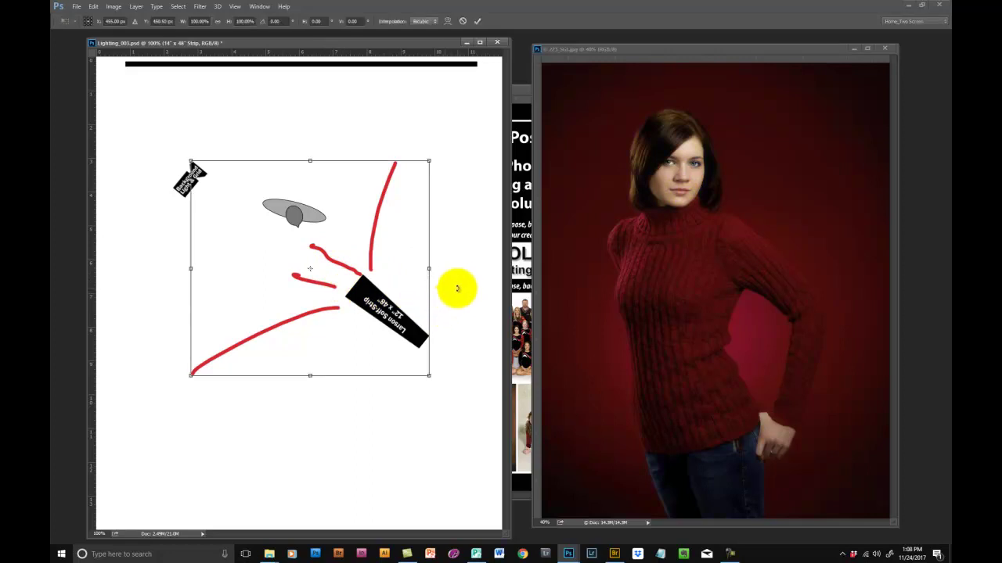
{"action": "left_click_drag", "start_coordinate": [460, 273], "coordinate": [409, 331]}
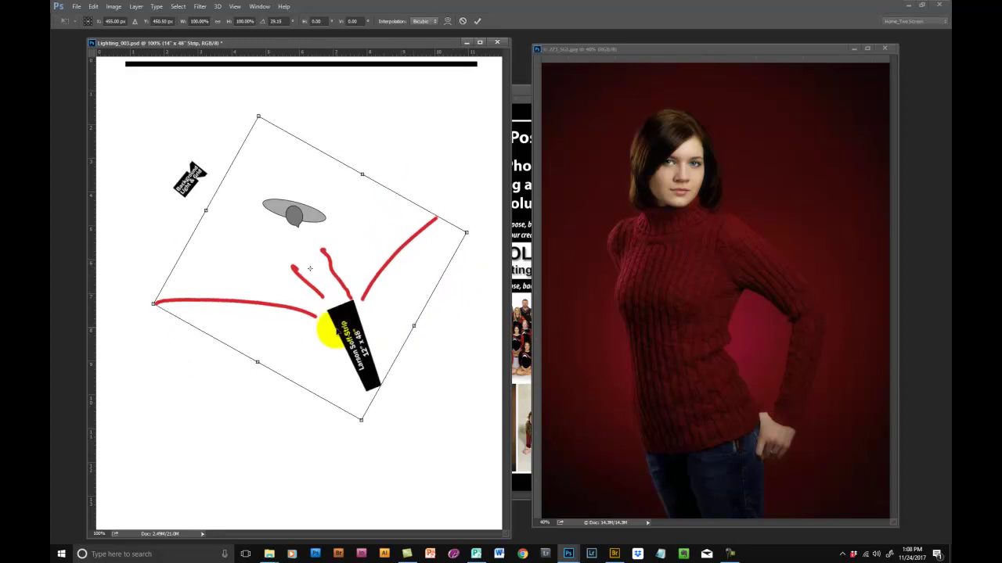
{"action": "left_click_drag", "start_coordinate": [331, 336], "coordinate": [338, 279]}
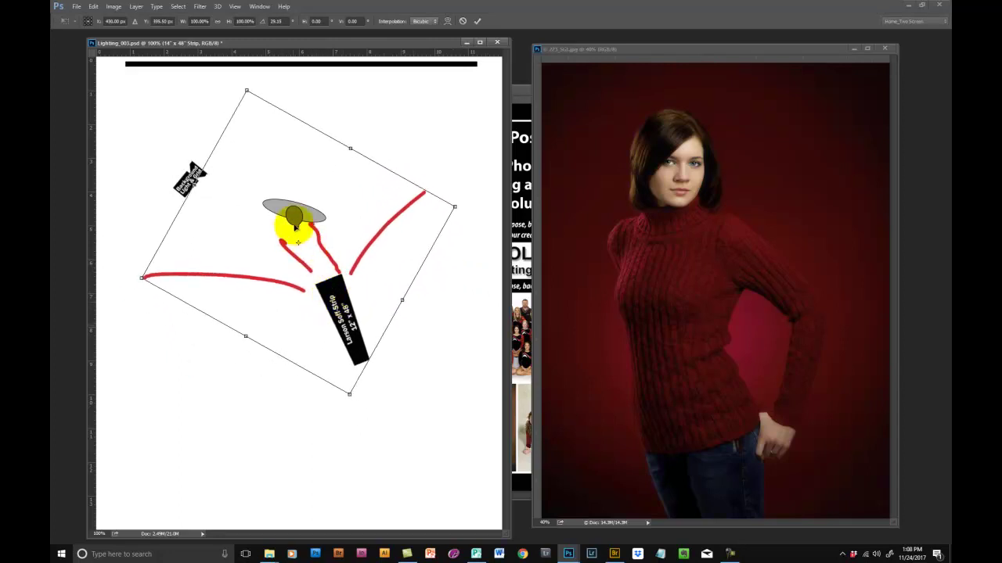
{"action": "left_click_drag", "start_coordinate": [373, 381], "coordinate": [447, 342]}
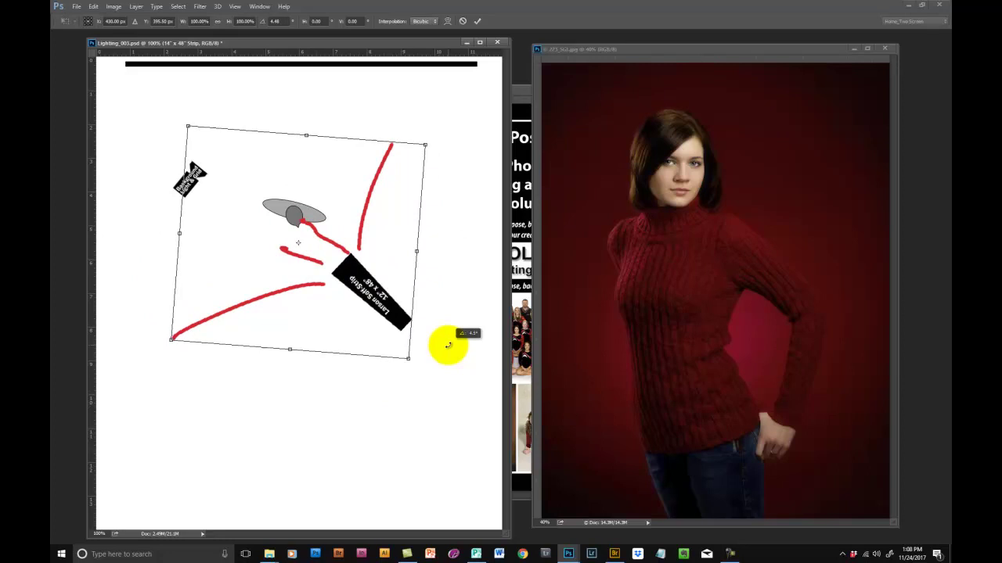
{"action": "left_click_drag", "start_coordinate": [347, 298], "coordinate": [349, 307]}
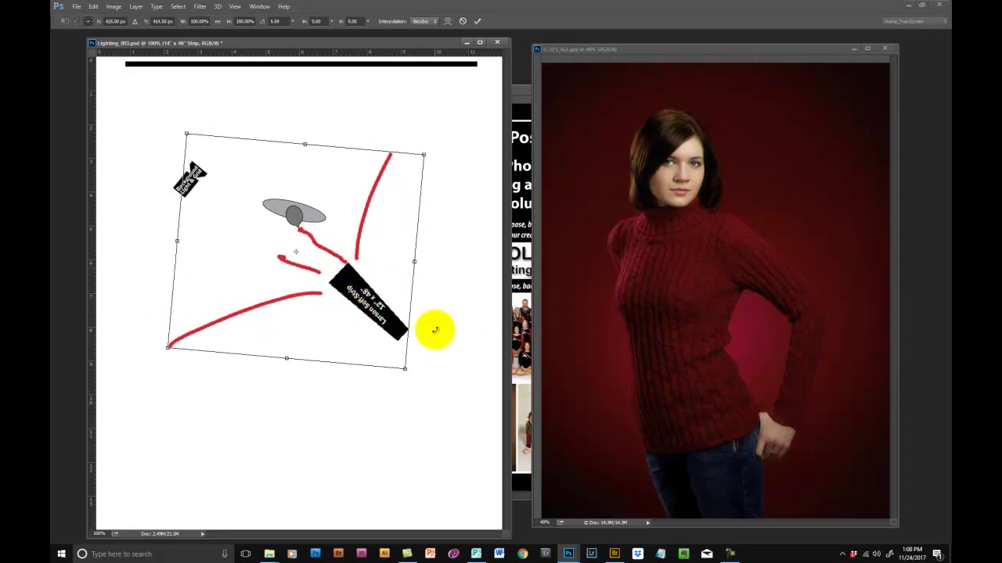
{"action": "mouse_move", "coordinate": [435, 330]}
{"action": "left_mouse_down"}
{"action": "mouse_move", "coordinate": [447, 305]}
{"action": "mouse_move", "coordinate": [440, 343]}
{"action": "mouse_move", "coordinate": [448, 332]}
{"action": "left_mouse_up"}
{"action": "mouse_move", "coordinate": [457, 298]}
{"action": "left_mouse_down"}
{"action": "mouse_move", "coordinate": [456, 271]}
{"action": "mouse_move", "coordinate": [446, 335]}
{"action": "mouse_move", "coordinate": [353, 405]}
{"action": "mouse_move", "coordinate": [431, 318]}
{"action": "mouse_move", "coordinate": [436, 294]}
{"action": "mouse_move", "coordinate": [439, 336]}
{"action": "mouse_move", "coordinate": [443, 316]}
{"action": "mouse_move", "coordinate": [385, 401]}
{"action": "mouse_move", "coordinate": [425, 336]}
{"action": "mouse_move", "coordinate": [384, 319]}
{"action": "left_mouse_up"}
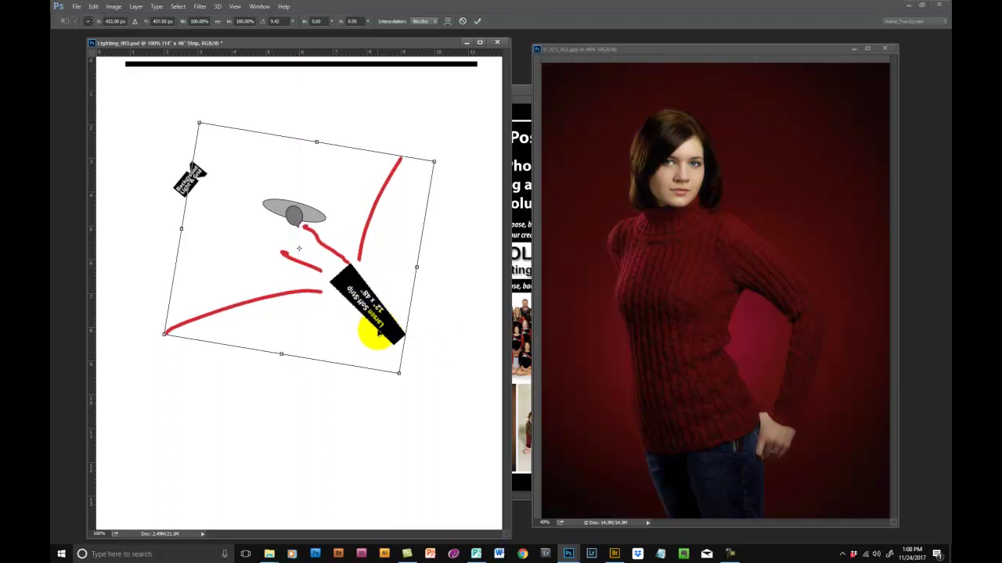
{"action": "mouse_move", "coordinate": [428, 363]}
{"action": "left_mouse_down"}
{"action": "mouse_move", "coordinate": [440, 347]}
{"action": "mouse_move", "coordinate": [435, 358]}
{"action": "left_mouse_up"}
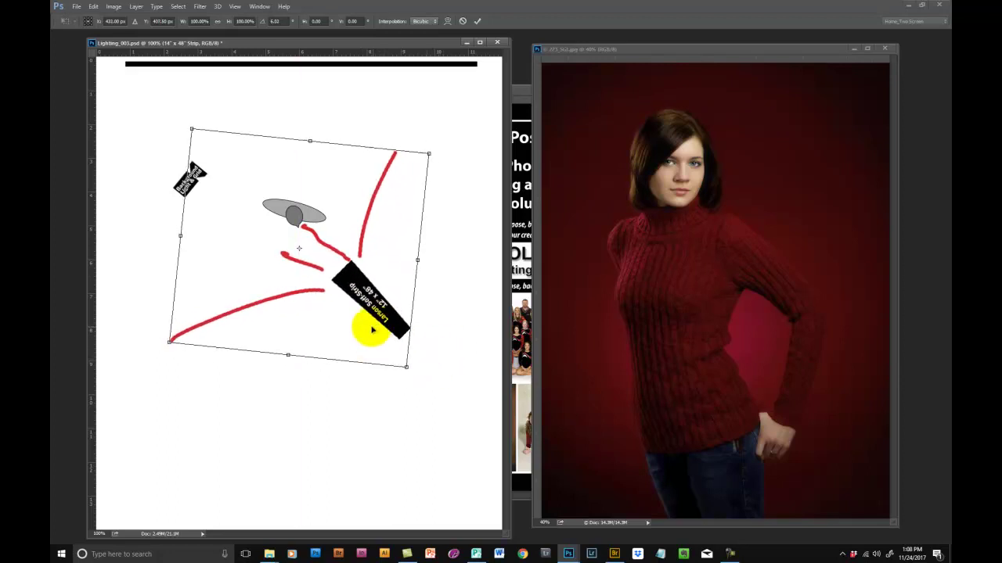
{"action": "left_click_drag", "start_coordinate": [368, 331], "coordinate": [373, 322]}
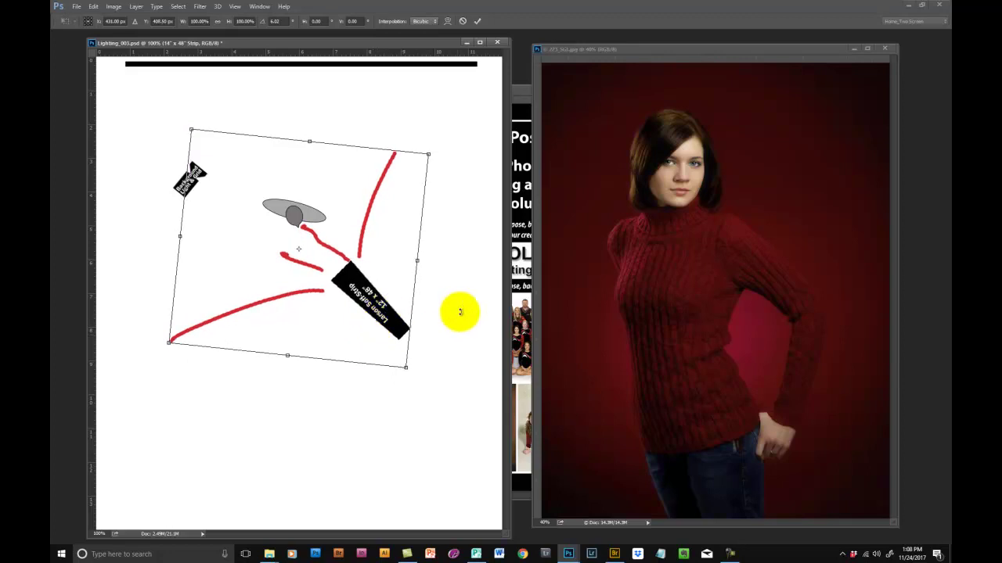
- Apply the transform, remove the red strokes, and nudge the large Larson strip up-left
{"action": "left_click", "coordinate": [476, 22]}
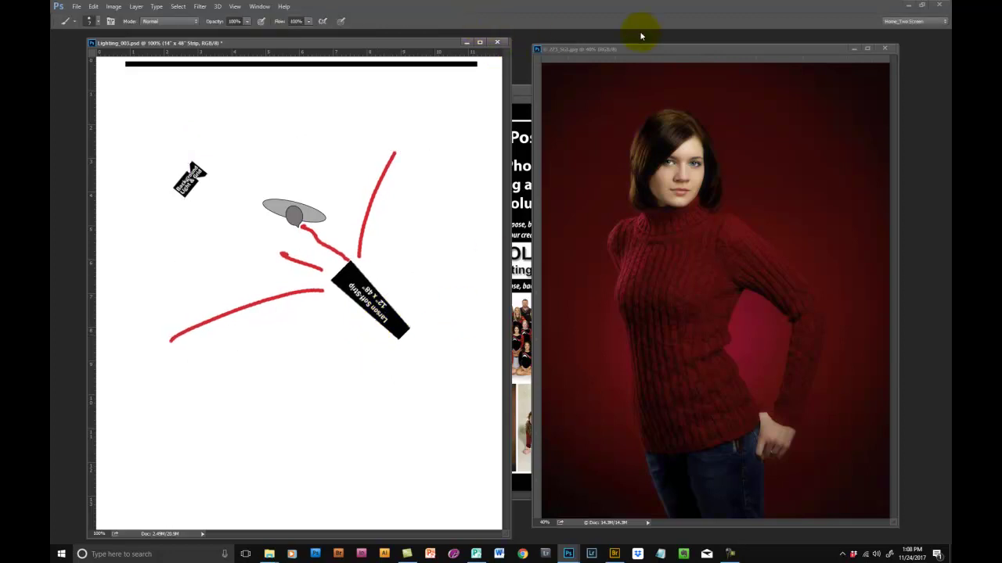
{"action": "key", "text": "Escape"}
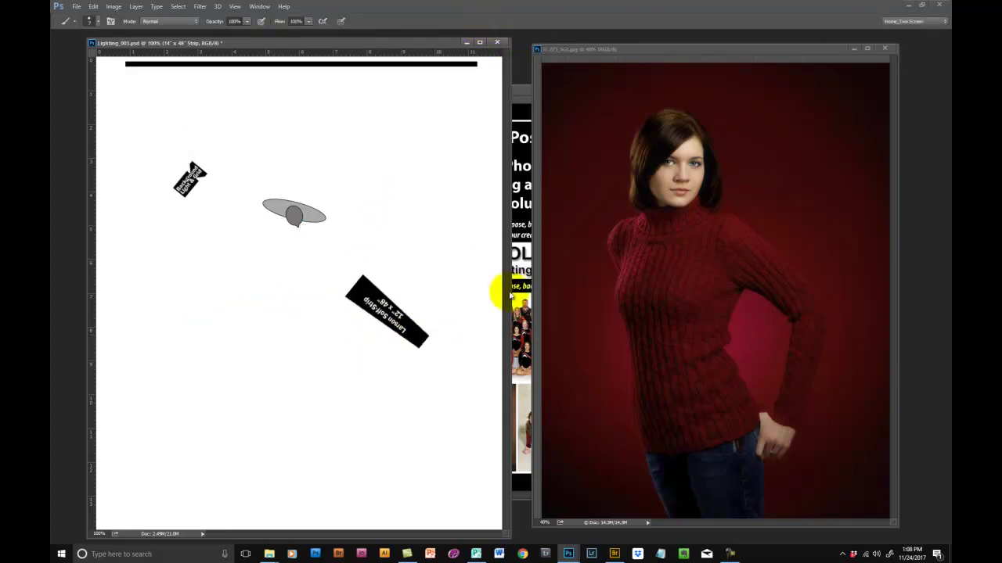
{"action": "key", "text": "v"}
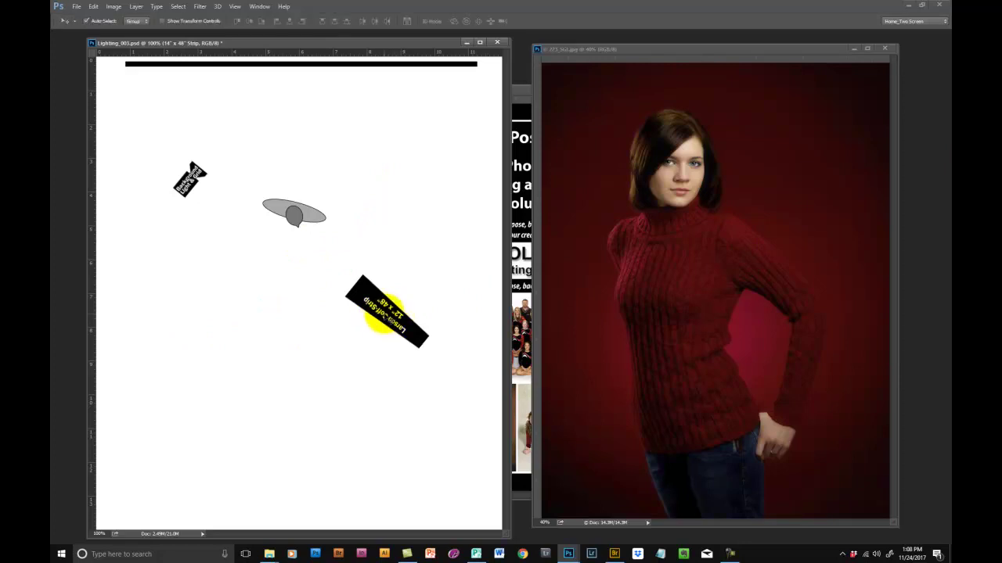
{"action": "left_click_drag", "start_coordinate": [378, 317], "coordinate": [374, 306]}
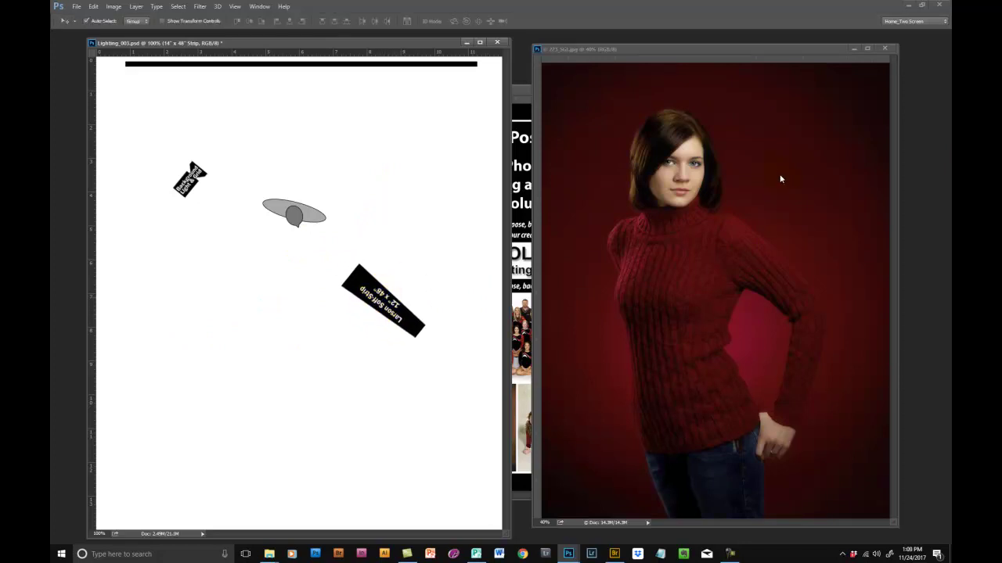
{"action": "left_click", "coordinate": [673, 165]}
- Show the light-stand shape and place the 9" x 24" Larson strip top-left, rotated about 36°
{"action": "key", "text": "ctrl+v"}
{"action": "key", "text": "alt+bracketleft"}
{"action": "key", "text": "ctrl+bracketright"}
{"action": "left_click_drag", "start_coordinate": [212, 162], "coordinate": [198, 142]}
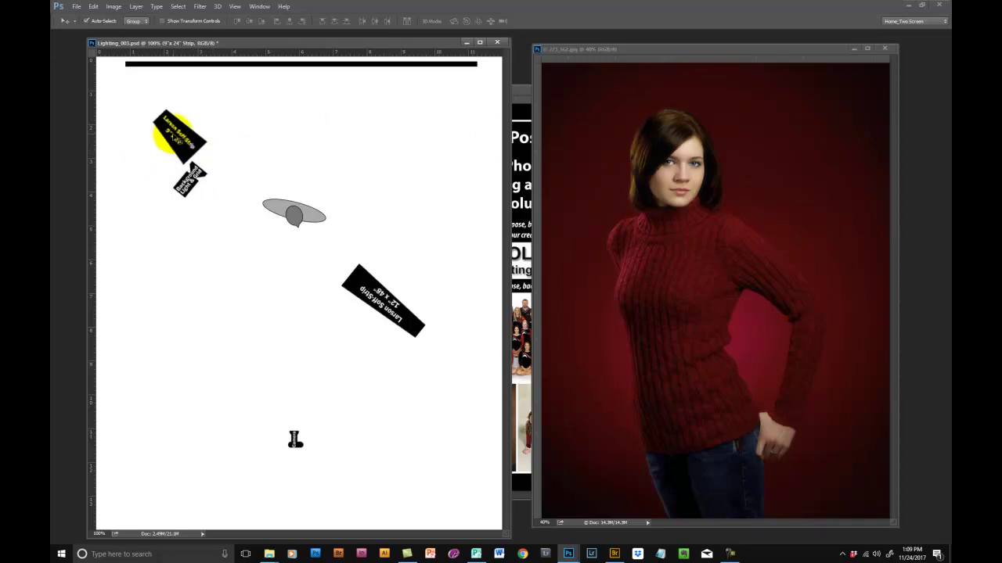
{"action": "mouse_move", "coordinate": [161, 134]}
{"action": "left_mouse_down"}
{"action": "mouse_move", "coordinate": [156, 118]}
{"action": "mouse_move", "coordinate": [181, 138]}
{"action": "mouse_move", "coordinate": [159, 130]}
{"action": "left_mouse_up"}
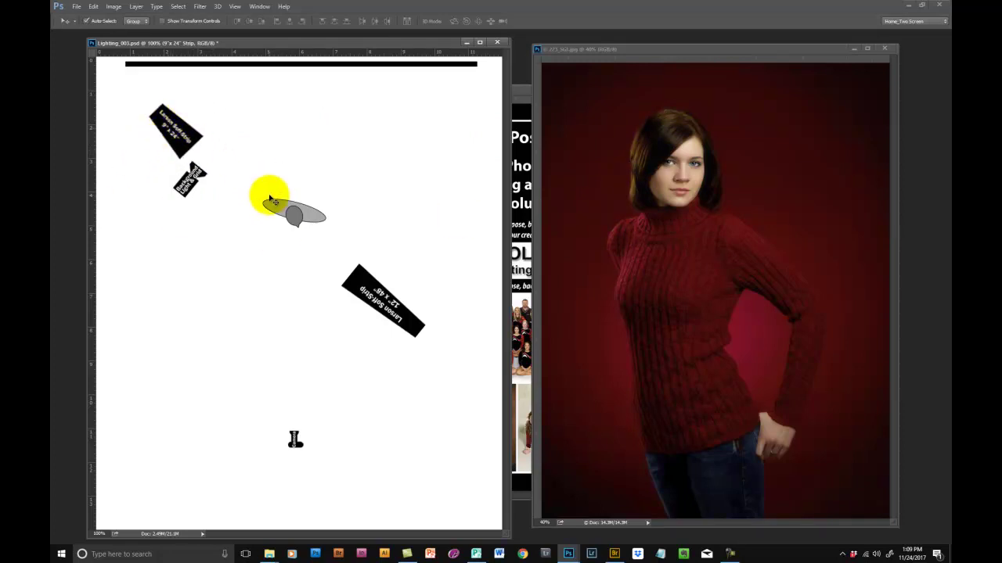
{"action": "key", "text": "ctrl+t"}
{"action": "mouse_move", "coordinate": [248, 166]}
{"action": "left_mouse_down"}
{"action": "mouse_move", "coordinate": [246, 201]}
{"action": "mouse_move", "coordinate": [255, 148]}
{"action": "mouse_move", "coordinate": [245, 183]}
{"action": "mouse_move", "coordinate": [213, 222]}
{"action": "mouse_move", "coordinate": [246, 163]}
{"action": "mouse_move", "coordinate": [228, 208]}
{"action": "mouse_move", "coordinate": [257, 173]}
{"action": "mouse_move", "coordinate": [249, 180]}
{"action": "left_mouse_up"}
{"action": "left_click_drag", "start_coordinate": [166, 148], "coordinate": [162, 145]}
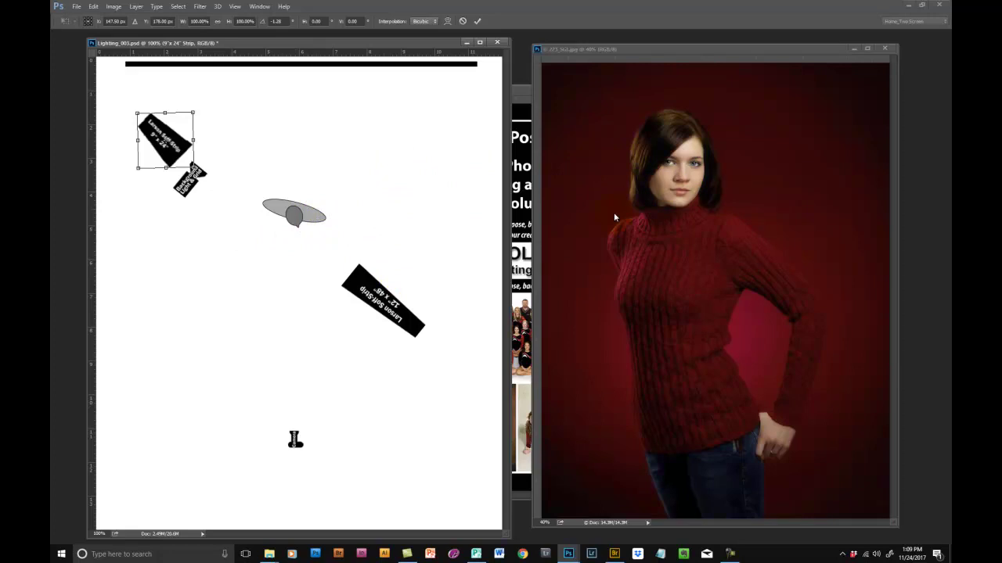
{"action": "mouse_move", "coordinate": [181, 135]}
{"action": "left_mouse_down"}
{"action": "mouse_move", "coordinate": [232, 141]}
{"action": "mouse_move", "coordinate": [188, 141]}
{"action": "left_mouse_up"}
- Apply the strip transform, place the PhotoFlex hair light above the subject, and show Fixed Fill
{"action": "left_click", "coordinate": [478, 21]}
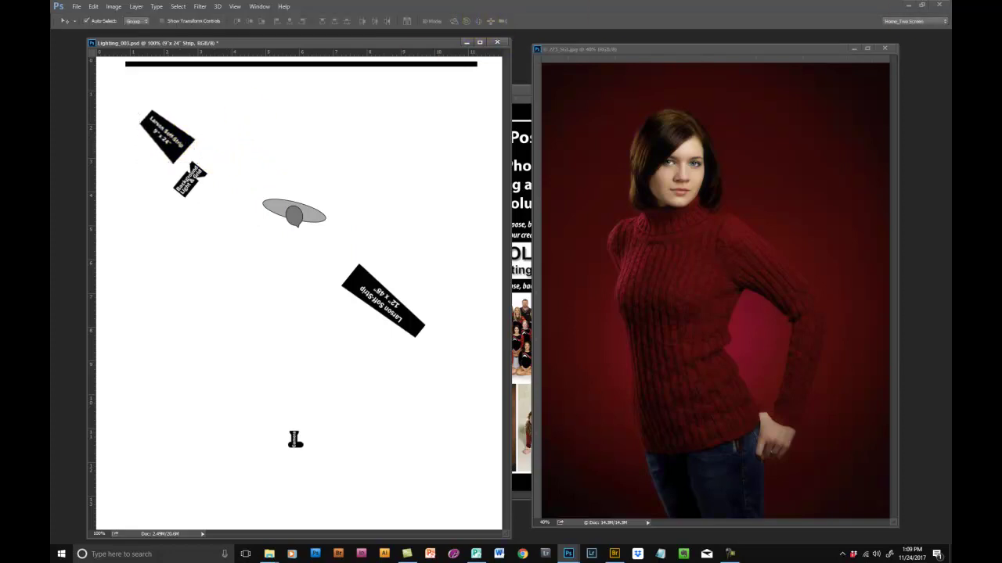
{"action": "key", "text": "ctrl+v"}
{"action": "left_click_drag", "start_coordinate": [321, 155], "coordinate": [323, 165]}
{"action": "left_click", "coordinate": [300, 210]}
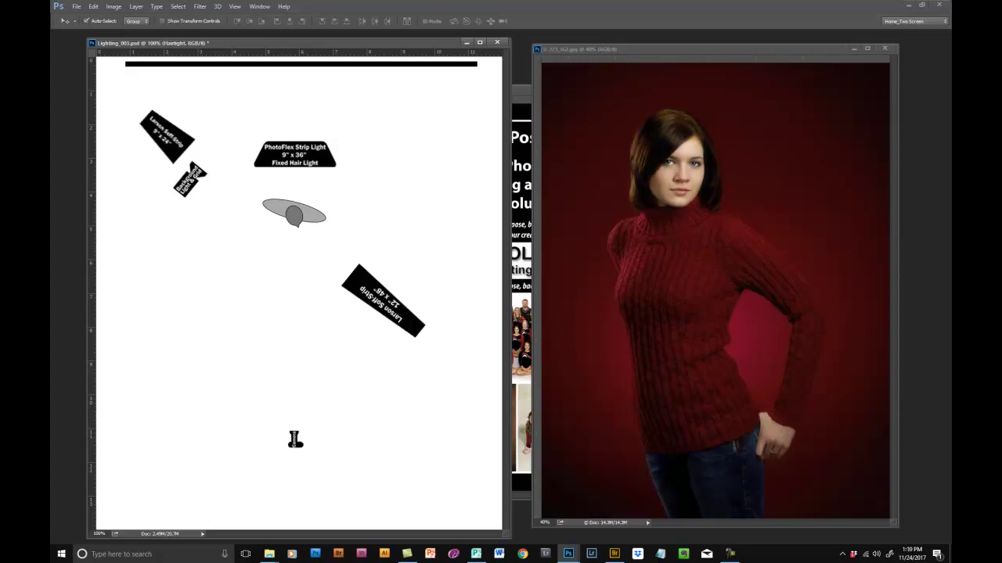
{"action": "key", "text": "ctrl+z"}
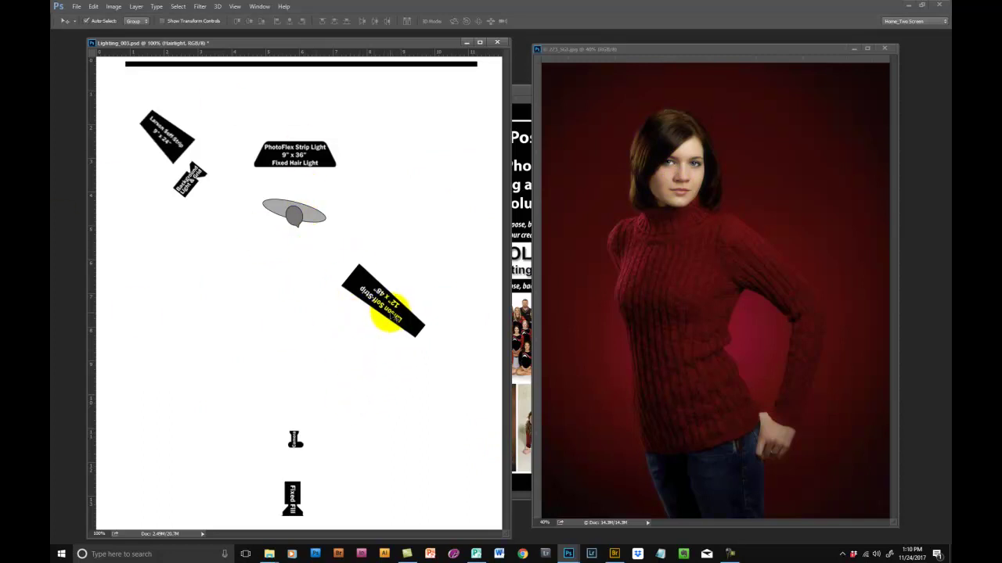
- Nudge both Larson strips and the background light into their final positions
{"action": "left_click_drag", "start_coordinate": [377, 299], "coordinate": [375, 295]}
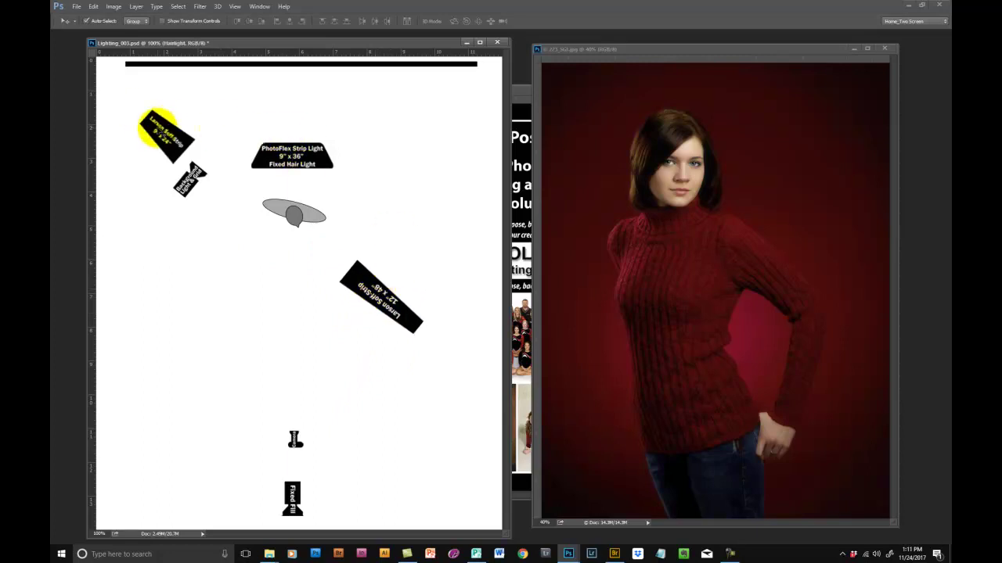
{"action": "left_click_drag", "start_coordinate": [157, 130], "coordinate": [162, 126]}
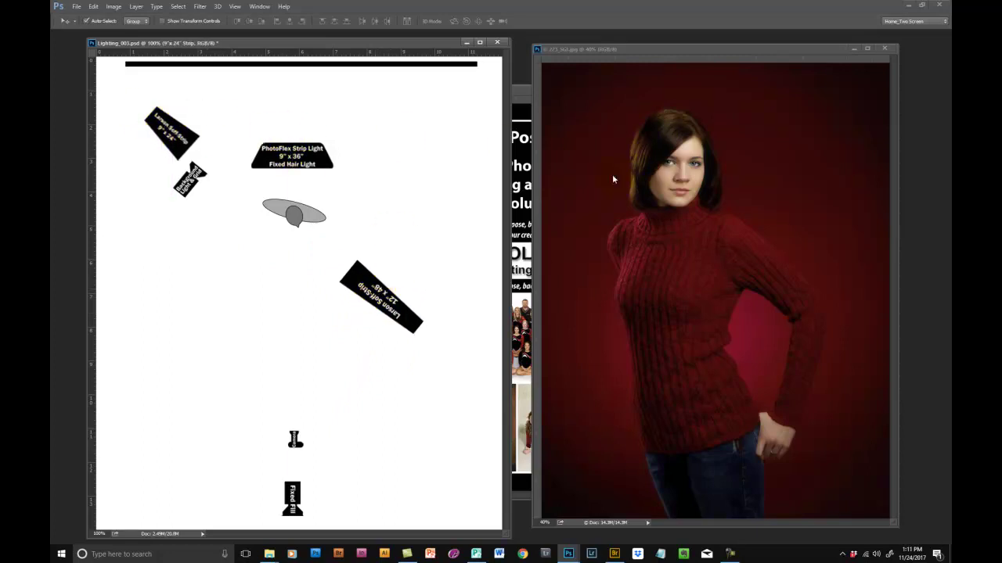
{"action": "mouse_move", "coordinate": [188, 179]}
{"action": "left_mouse_down"}
{"action": "mouse_move", "coordinate": [183, 192]}
{"action": "mouse_move", "coordinate": [201, 174]}
{"action": "left_mouse_up"}
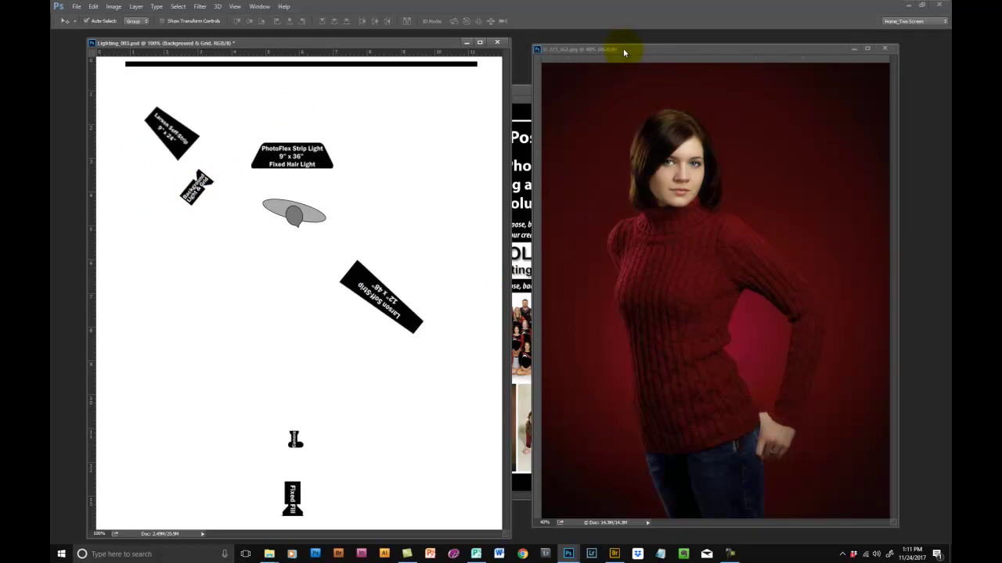
- Shift the portrait window slightly left and drag its corners to enlarge it
{"action": "left_click_drag", "start_coordinate": [623, 52], "coordinate": [605, 48]}
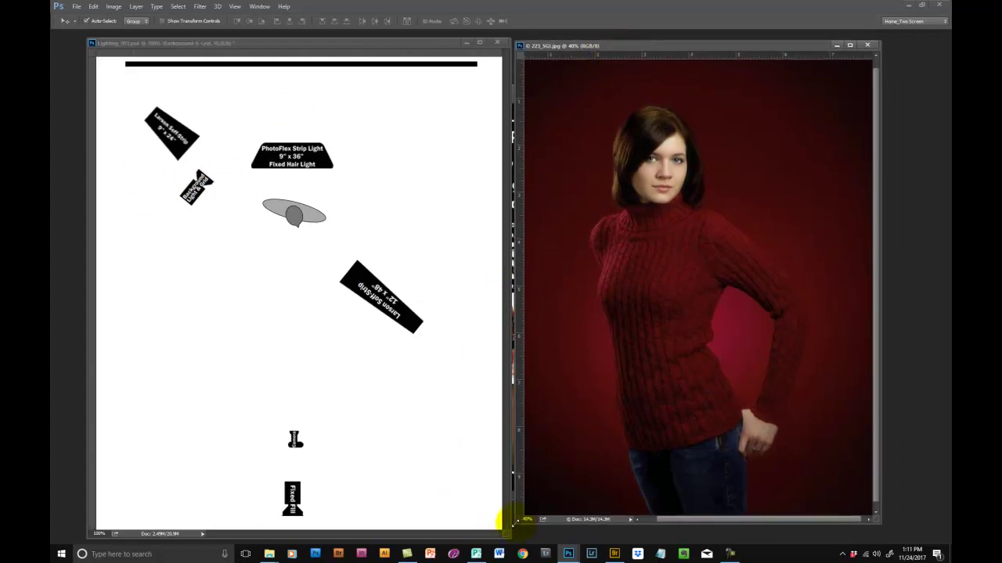
{"action": "left_click_drag", "start_coordinate": [514, 520], "coordinate": [501, 538]}
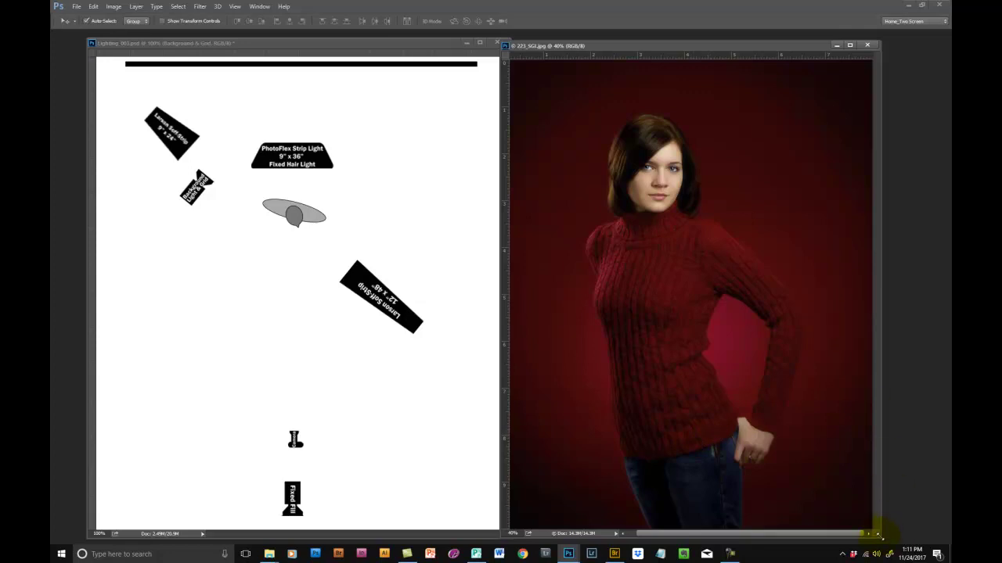
{"action": "left_click_drag", "start_coordinate": [876, 535], "coordinate": [886, 538]}
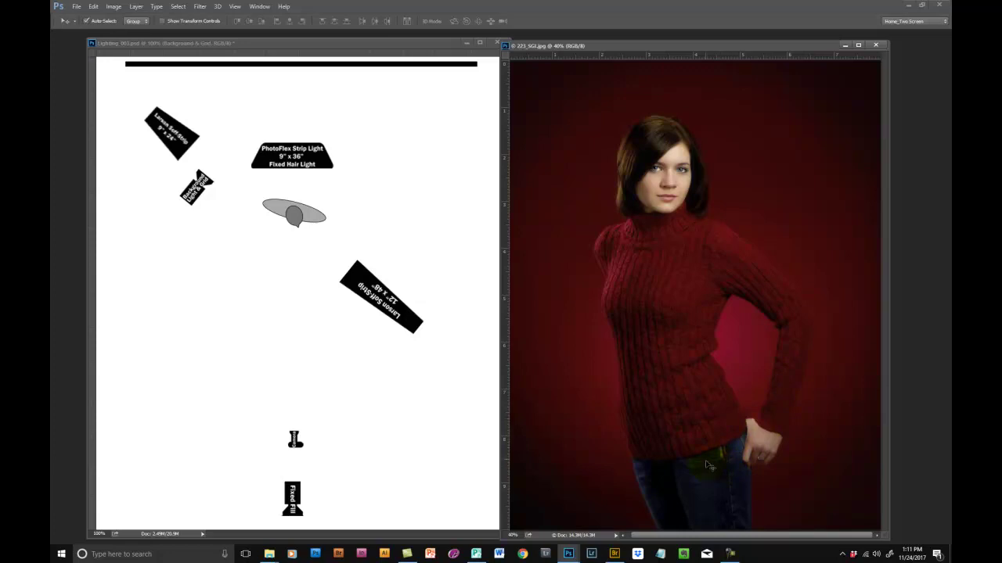
- Paint red brush lines along the model's jeans, waist, hip, shoulder and sweater, undoing the last stroke
{"action": "key", "text": "b"}
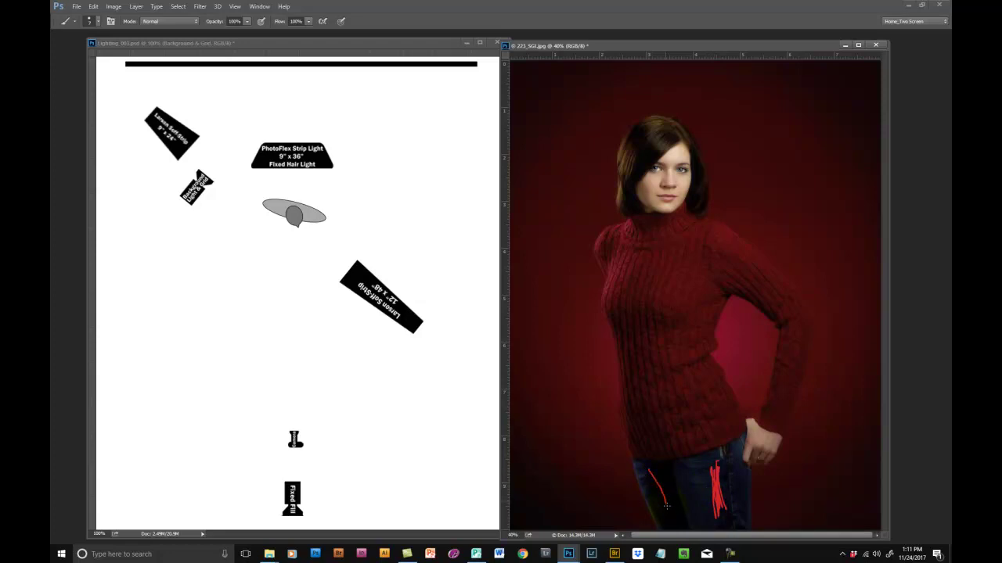
{"action": "left_click_drag", "start_coordinate": [666, 507], "coordinate": [672, 520]}
{"action": "mouse_move", "coordinate": [741, 423]}
{"action": "left_mouse_down"}
{"action": "mouse_move", "coordinate": [761, 376]}
{"action": "mouse_move", "coordinate": [761, 414]}
{"action": "mouse_move", "coordinate": [728, 412]}
{"action": "mouse_move", "coordinate": [756, 404]}
{"action": "left_mouse_up"}
{"action": "mouse_move", "coordinate": [711, 326]}
{"action": "left_mouse_down"}
{"action": "mouse_move", "coordinate": [709, 364]}
{"action": "mouse_move", "coordinate": [706, 344]}
{"action": "mouse_move", "coordinate": [705, 354]}
{"action": "left_mouse_up"}
{"action": "mouse_move", "coordinate": [723, 445]}
{"action": "left_mouse_down"}
{"action": "mouse_move", "coordinate": [753, 435]}
{"action": "mouse_move", "coordinate": [763, 442]}
{"action": "mouse_move", "coordinate": [749, 439]}
{"action": "left_mouse_up"}
{"action": "mouse_move", "coordinate": [595, 264]}
{"action": "left_mouse_down"}
{"action": "mouse_move", "coordinate": [595, 260]}
{"action": "mouse_move", "coordinate": [599, 356]}
{"action": "mouse_move", "coordinate": [626, 429]}
{"action": "left_mouse_up"}
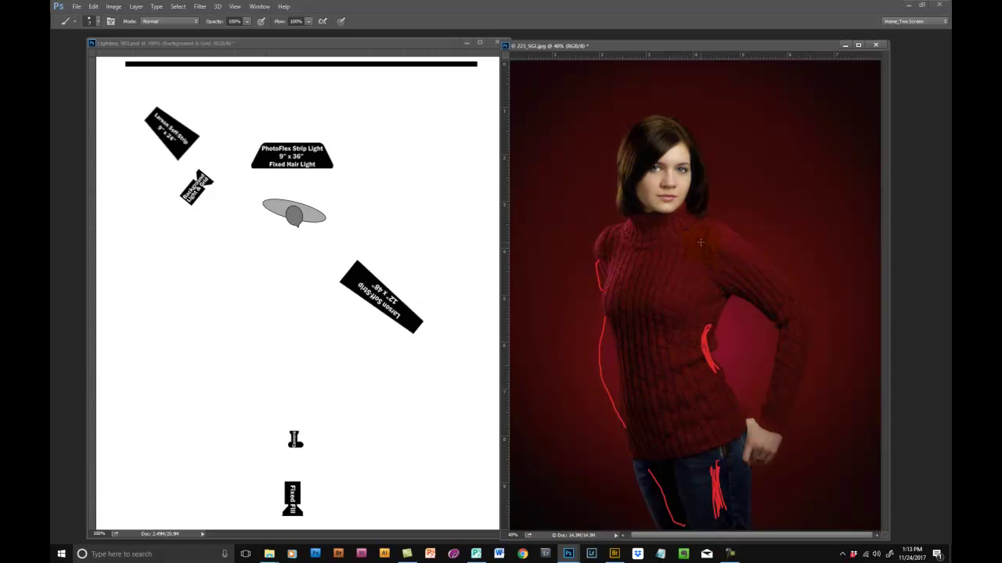
{"action": "mouse_move", "coordinate": [697, 232]}
{"action": "left_mouse_down"}
{"action": "mouse_move", "coordinate": [666, 312]}
{"action": "mouse_move", "coordinate": [668, 341]}
{"action": "mouse_move", "coordinate": [710, 417]}
{"action": "mouse_move", "coordinate": [721, 510]}
{"action": "left_mouse_up"}
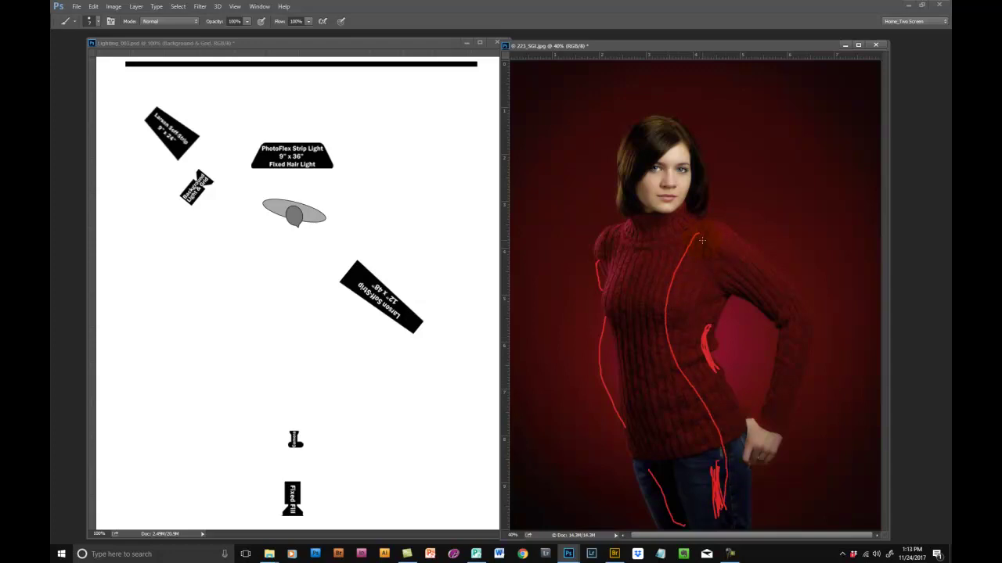
{"action": "left_click_drag", "start_coordinate": [654, 202], "coordinate": [678, 208]}
{"action": "key", "text": "ctrl+z"}
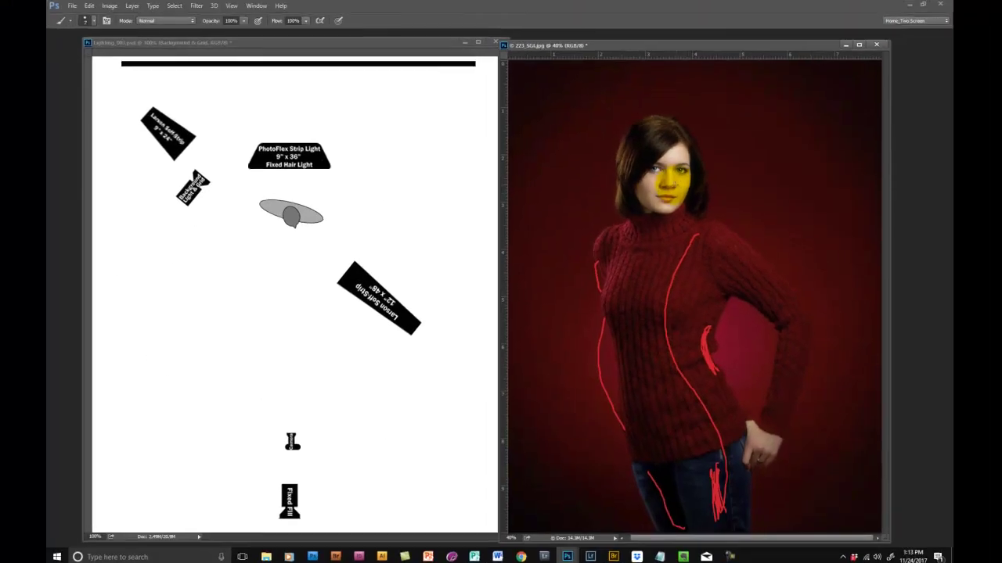
- Nudge the large Larson Soft Strip left in the lighting diagram and rotate it about 7.5°
{"action": "key", "text": "v"}
{"action": "left_click", "coordinate": [362, 301]}
{"action": "mouse_move", "coordinate": [362, 301]}
{"action": "left_mouse_down"}
{"action": "mouse_move", "coordinate": [336, 298]}
{"action": "mouse_move", "coordinate": [355, 297]}
{"action": "left_mouse_up"}
{"action": "key", "text": "ctrl+t"}
{"action": "mouse_move", "coordinate": [436, 235]}
{"action": "left_mouse_down"}
{"action": "mouse_move", "coordinate": [425, 217]}
{"action": "mouse_move", "coordinate": [421, 265]}
{"action": "mouse_move", "coordinate": [425, 219]}
{"action": "left_mouse_up"}
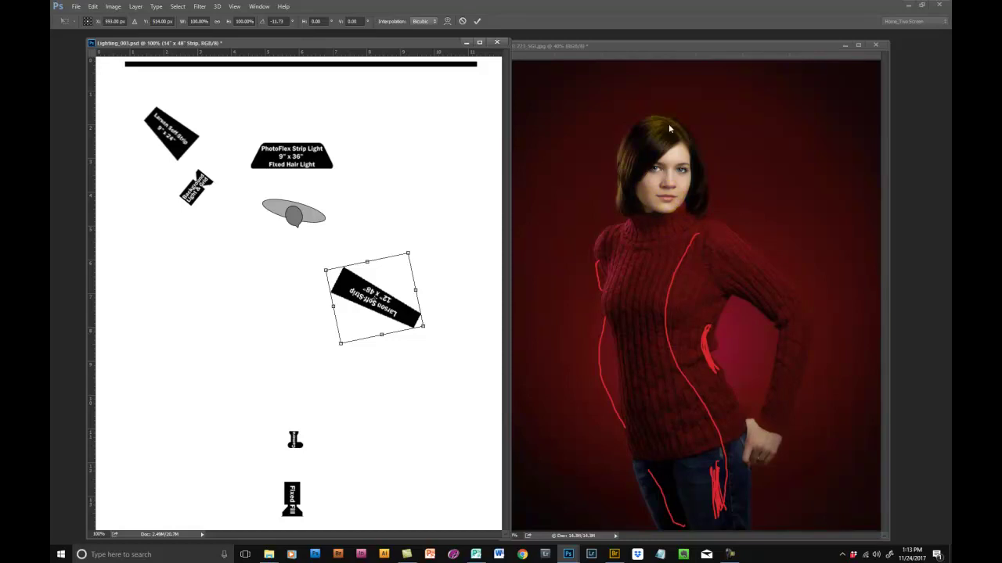
- Move the portrait window right and bring Lighting_003.psd to the front
{"action": "left_click_drag", "start_coordinate": [666, 48], "coordinate": [702, 55]}
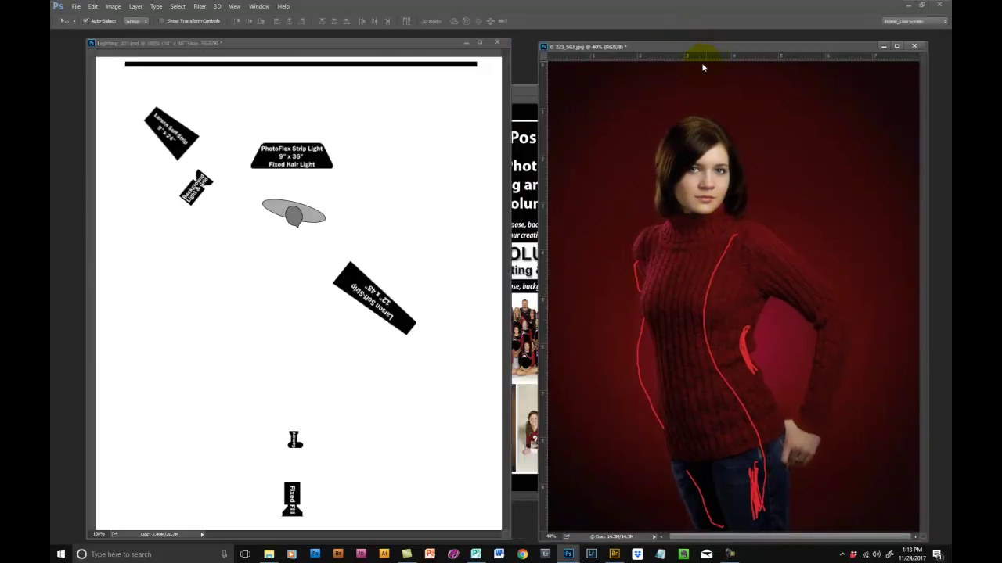
{"action": "left_click", "coordinate": [405, 42]}
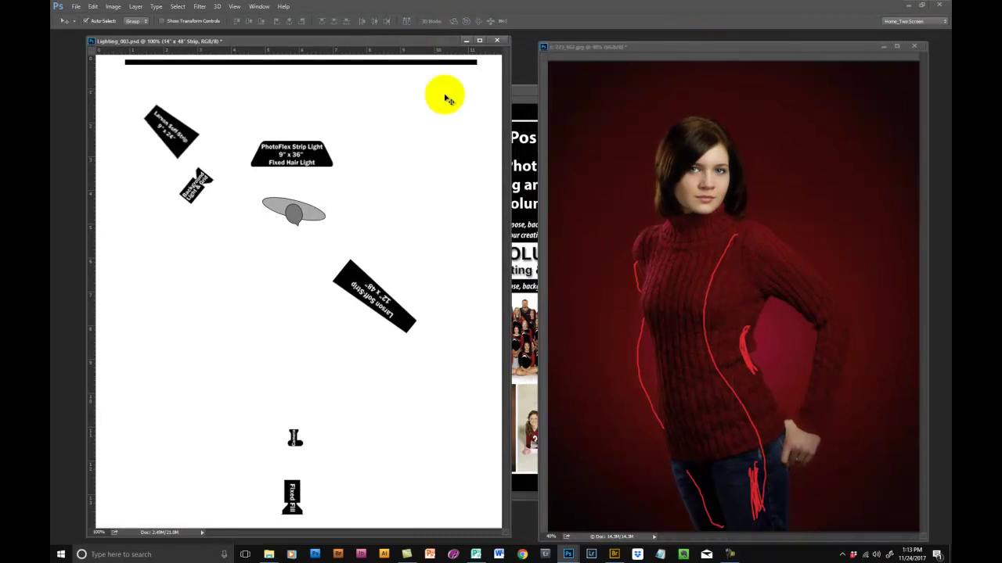